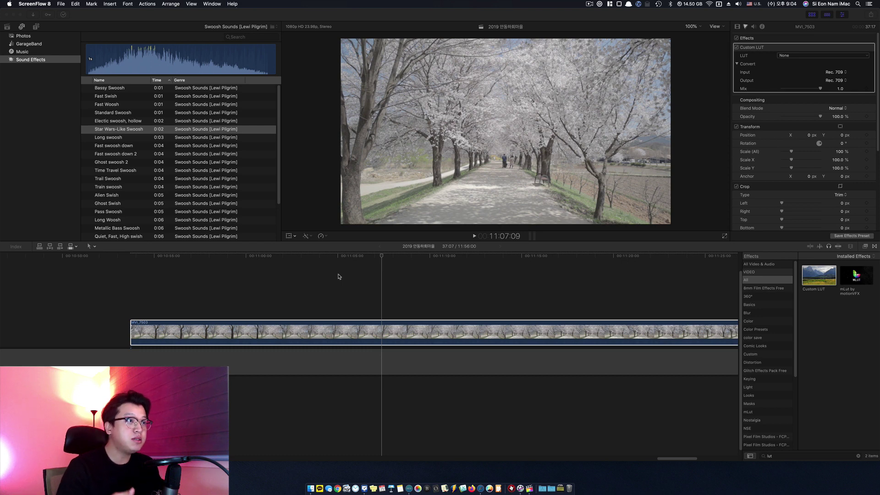
Activate Final Cut Pro and scrub the playhead through MVI_7503 to preview earlier and later frames.
{"action": "left_click", "coordinate": [344, 260]}
{"action": "mouse_move", "coordinate": [344, 260]}
{"action": "left_mouse_down"}
{"action": "mouse_move", "coordinate": [248, 259]}
{"action": "mouse_move", "coordinate": [301, 263]}
{"action": "left_mouse_up"}
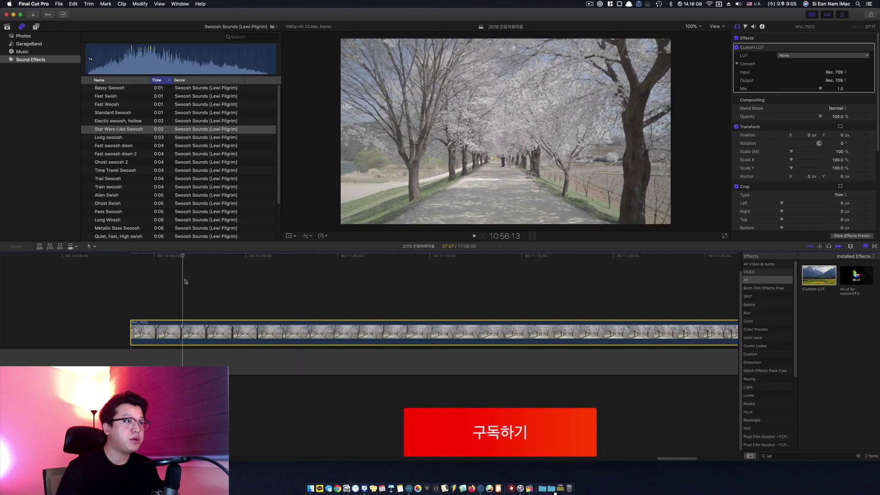
{"action": "left_click_drag", "start_coordinate": [300, 259], "coordinate": [391, 260]}
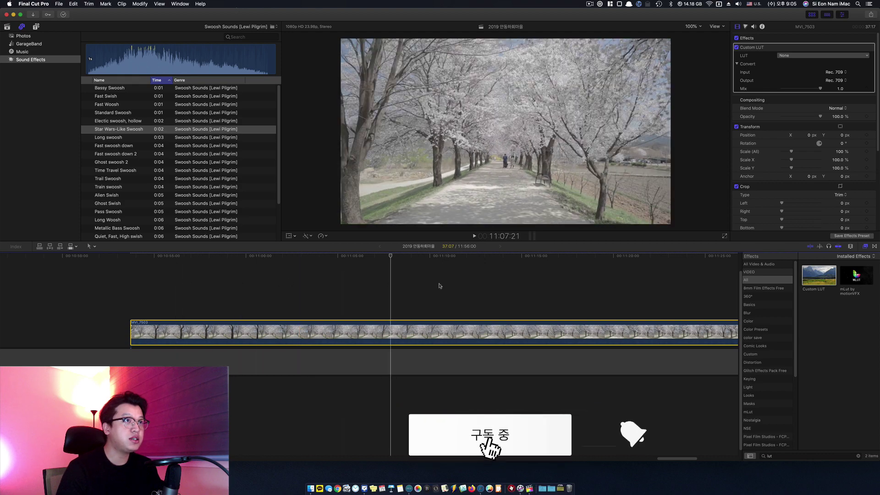
{"action": "left_click_drag", "start_coordinate": [439, 286], "coordinate": [454, 301]}
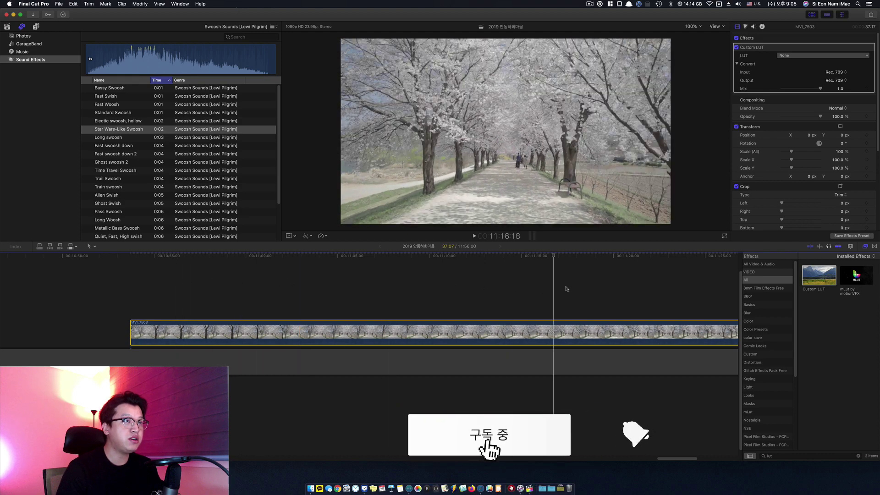
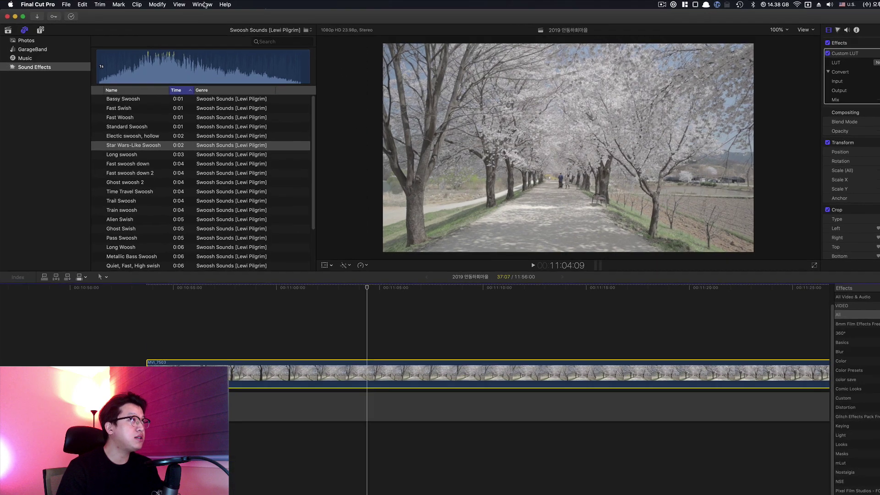
Hide the library sidebar and the media browser through Window > Show in Workspace.
{"action": "left_click", "coordinate": [182, 4]}
{"action": "mouse_move", "coordinate": [219, 62]}
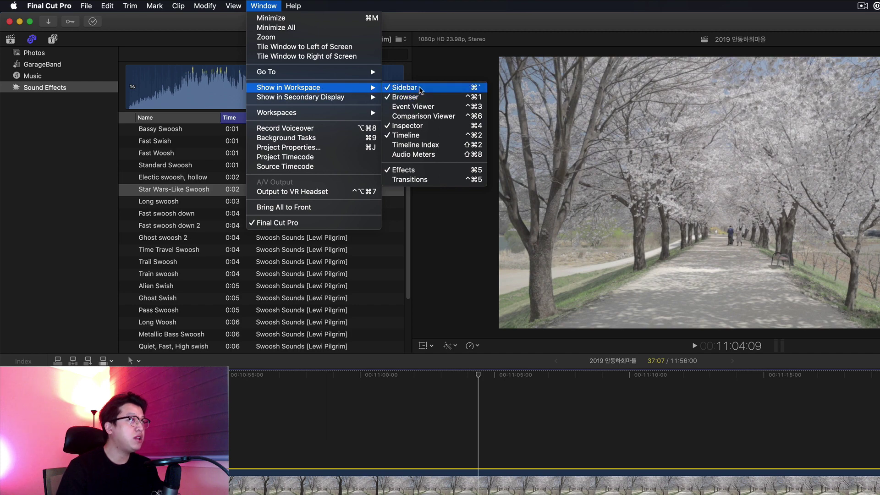
{"action": "left_click", "coordinate": [408, 87]}
{"action": "left_click", "coordinate": [264, 5]}
{"action": "mouse_move", "coordinate": [309, 87]}
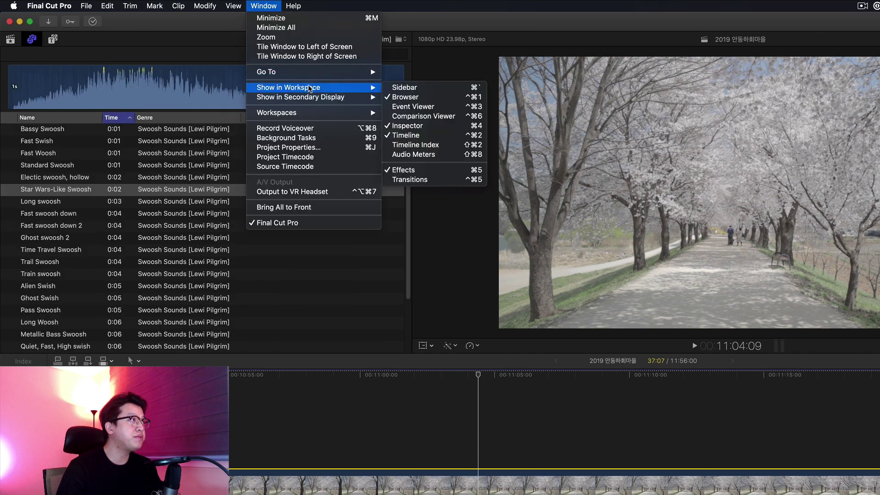
{"action": "left_click", "coordinate": [405, 97]}
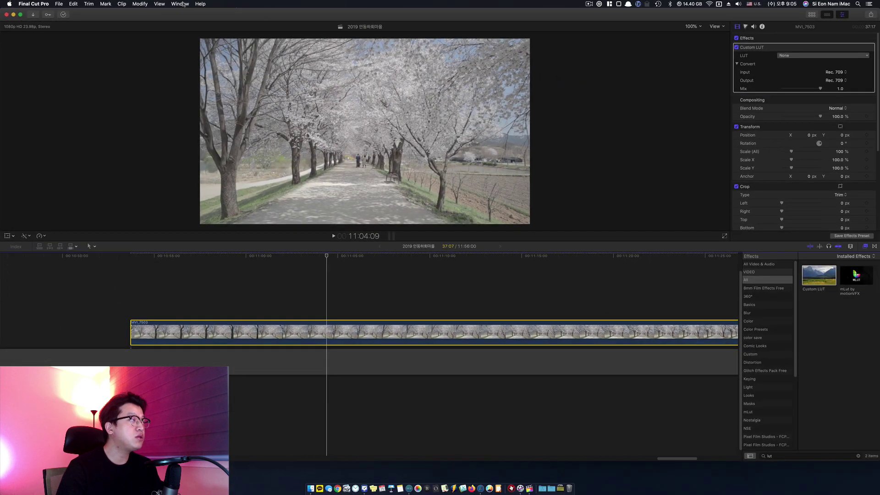
Show the video scopes in the viewer beside the cherry-blossom image.
{"action": "left_click", "coordinate": [160, 5]}
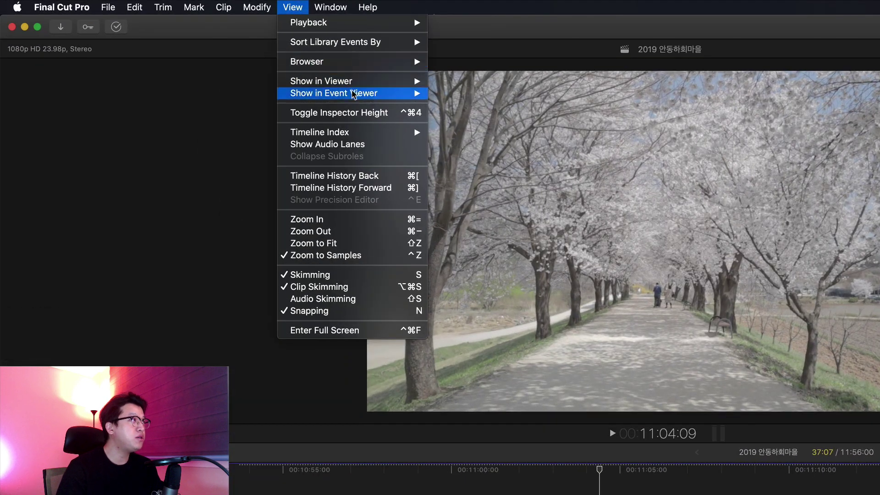
{"action": "mouse_move", "coordinate": [355, 81]}
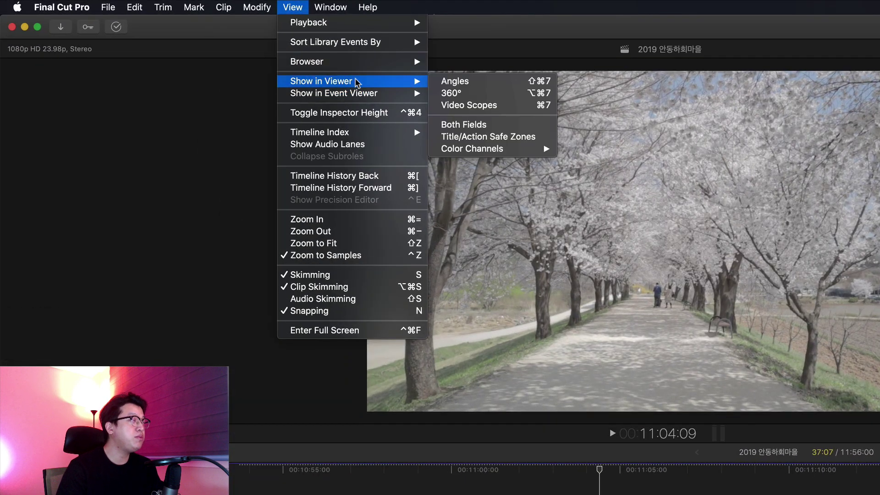
{"action": "left_click", "coordinate": [503, 109]}
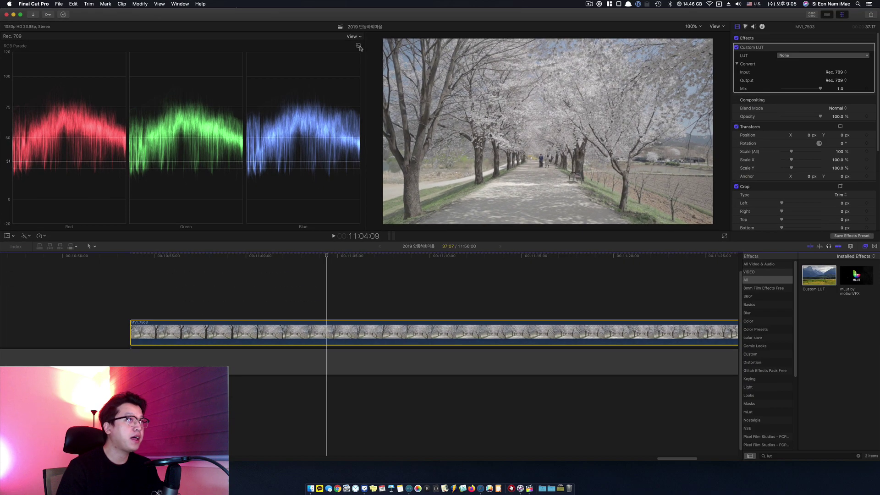
Try the Histogram and Vectorscope, then set the scope to Waveform in RGB Parade mode.
{"action": "left_click", "coordinate": [359, 46]}
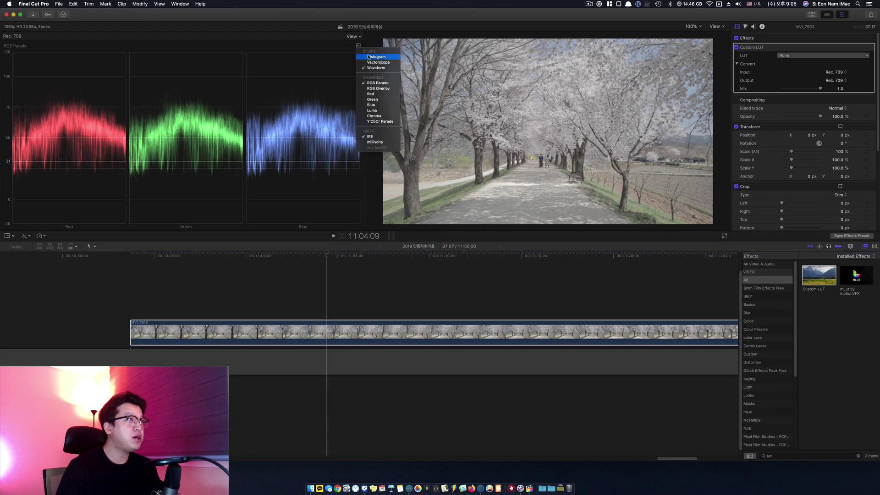
{"action": "left_click", "coordinate": [362, 58]}
{"action": "left_click", "coordinate": [358, 46]}
{"action": "left_click", "coordinate": [378, 62]}
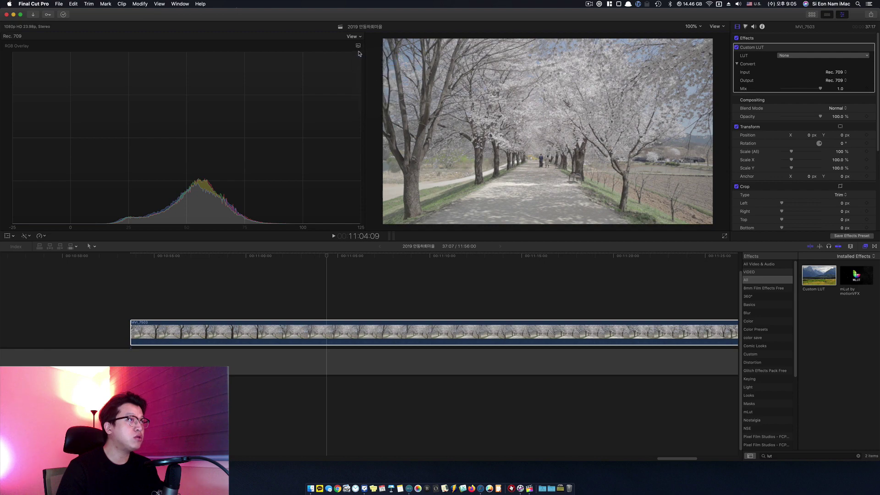
{"action": "left_click", "coordinate": [359, 46]}
{"action": "left_click", "coordinate": [376, 67]}
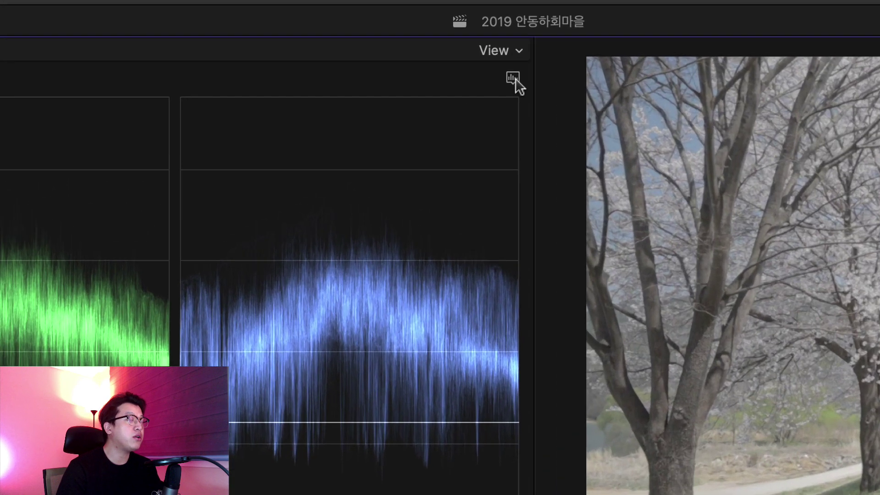
{"action": "left_click", "coordinate": [369, 48]}
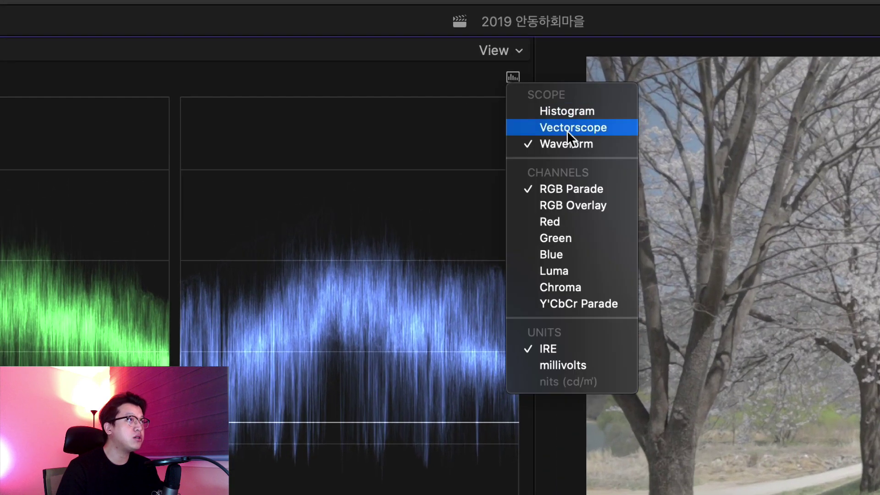
{"action": "left_click", "coordinate": [576, 192]}
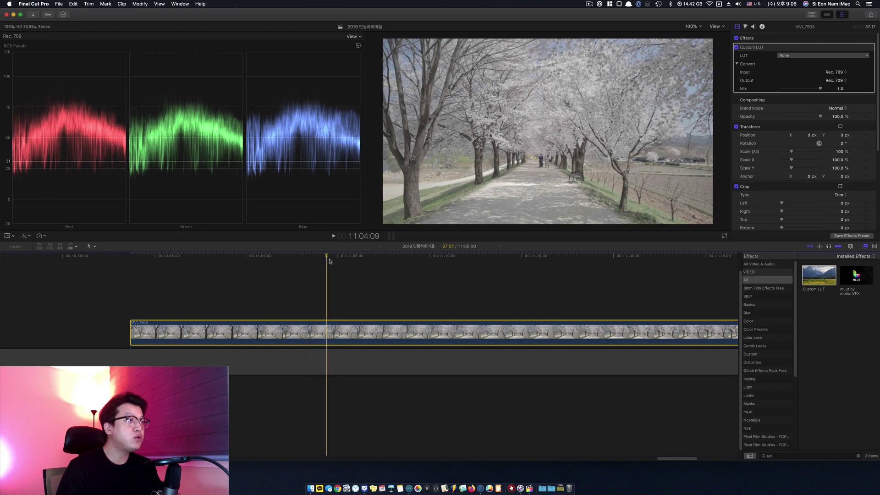
Scrub the playhead back to about 11:01:05, then jump to 11:09:05.
{"action": "left_click_drag", "start_coordinate": [326, 256], "coordinate": [268, 256]}
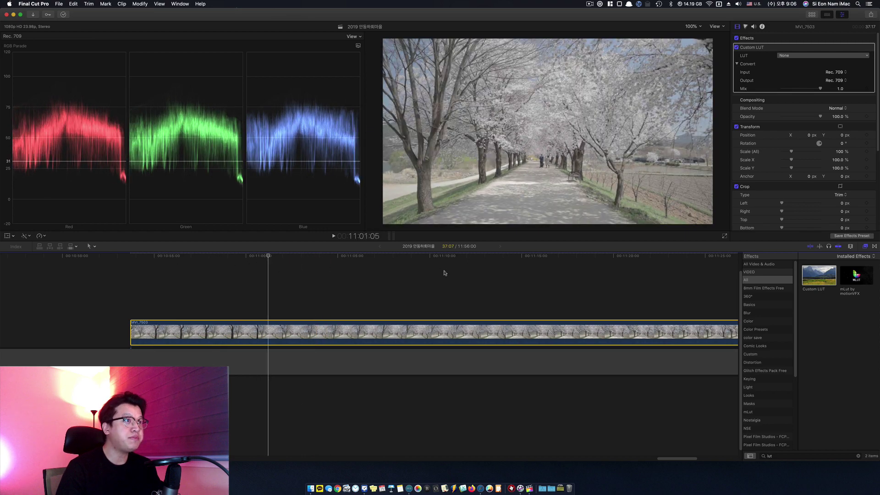
{"action": "left_click", "coordinate": [415, 256]}
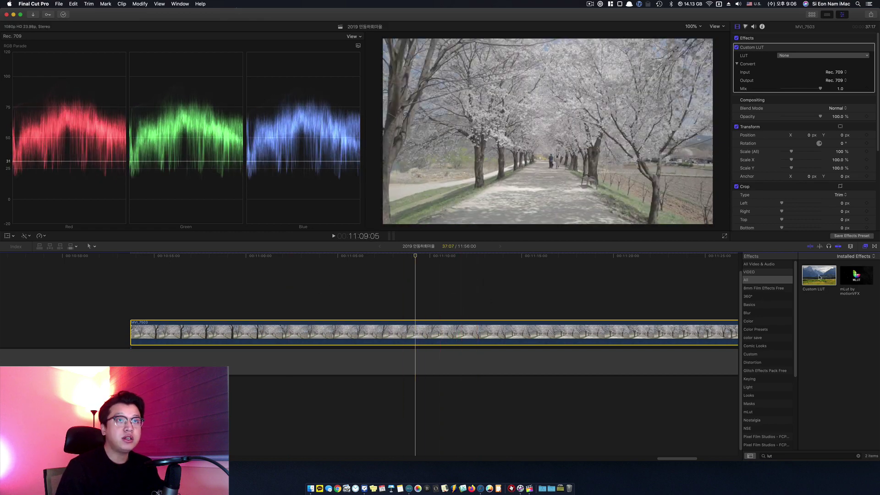
Disable Custom LUT and show the Color Board's Saturation pane for clip MVI_7503.
{"action": "left_click", "coordinate": [737, 47]}
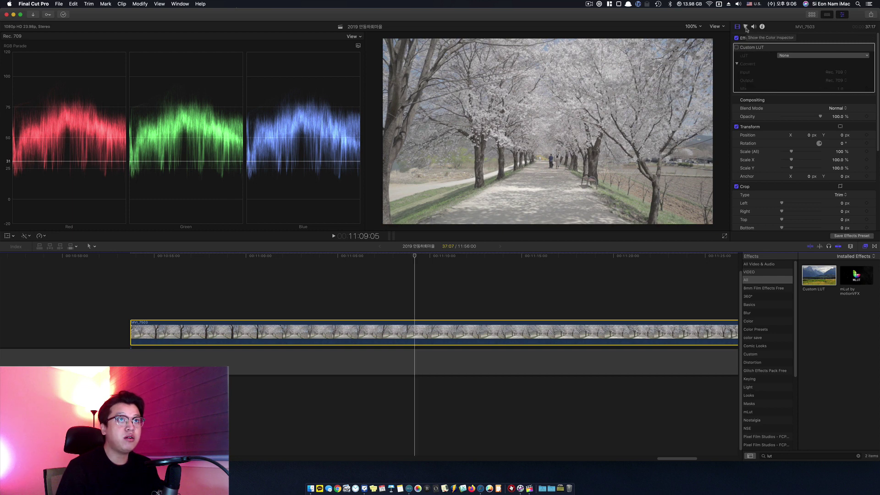
{"action": "left_click", "coordinate": [746, 27]}
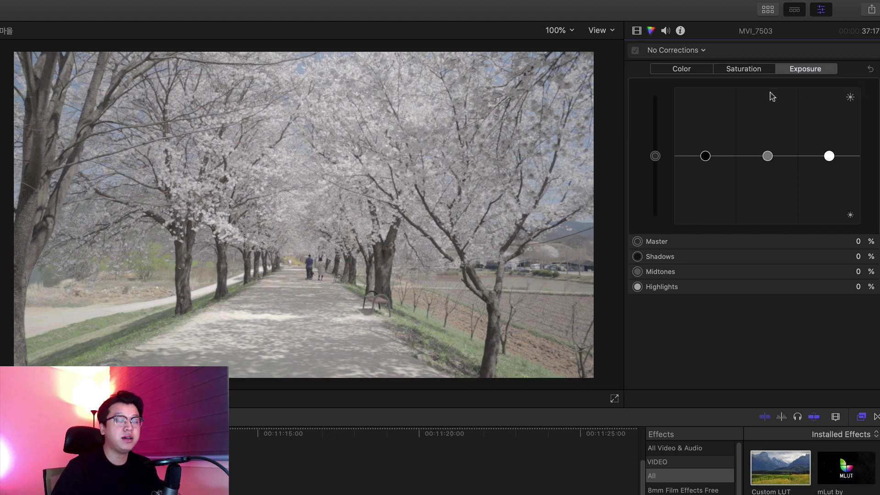
{"action": "left_click", "coordinate": [687, 72]}
{"action": "left_click", "coordinate": [743, 71]}
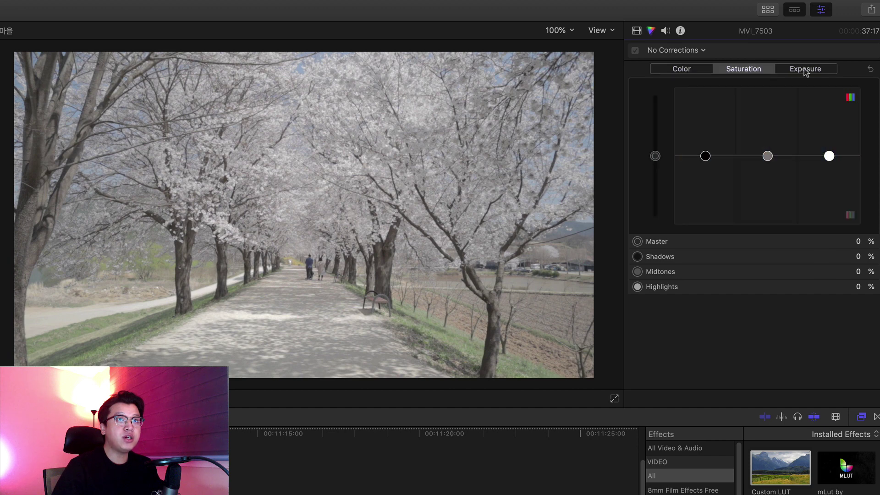
{"action": "left_click", "coordinate": [807, 73]}
{"action": "left_click", "coordinate": [753, 72]}
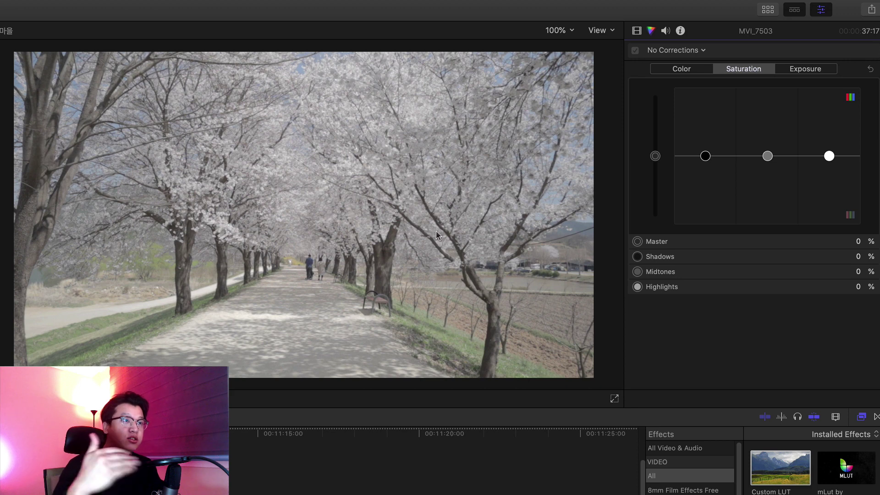
Set Color Board saturation to 100% highlights, 96% midtones and 16% shadows.
{"action": "left_click_drag", "start_coordinate": [830, 156], "coordinate": [830, 86]}
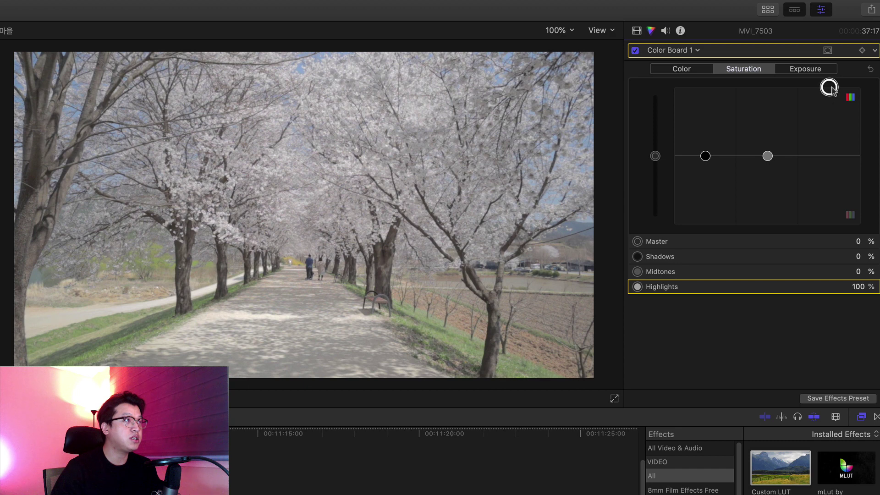
{"action": "left_click_drag", "start_coordinate": [768, 156], "coordinate": [765, 85]}
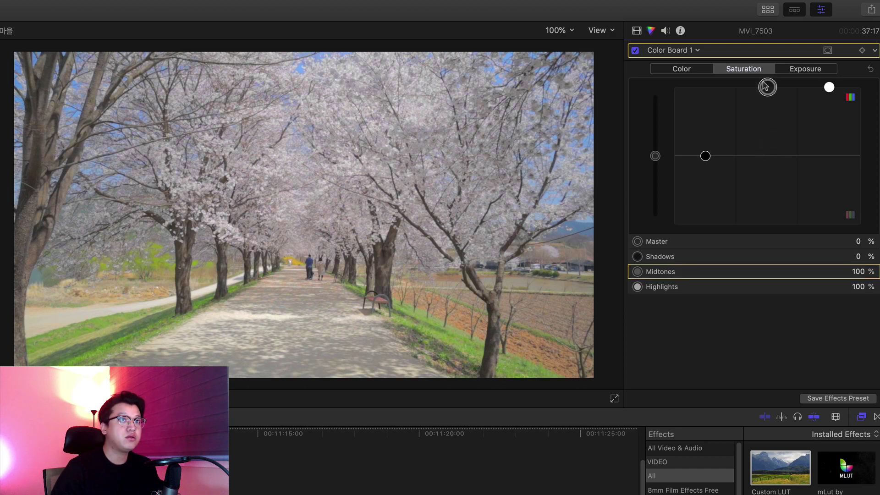
{"action": "mouse_move", "coordinate": [706, 156]}
{"action": "left_mouse_down"}
{"action": "mouse_move", "coordinate": [706, 78]}
{"action": "mouse_move", "coordinate": [693, 270]}
{"action": "mouse_move", "coordinate": [705, 87]}
{"action": "left_mouse_up"}
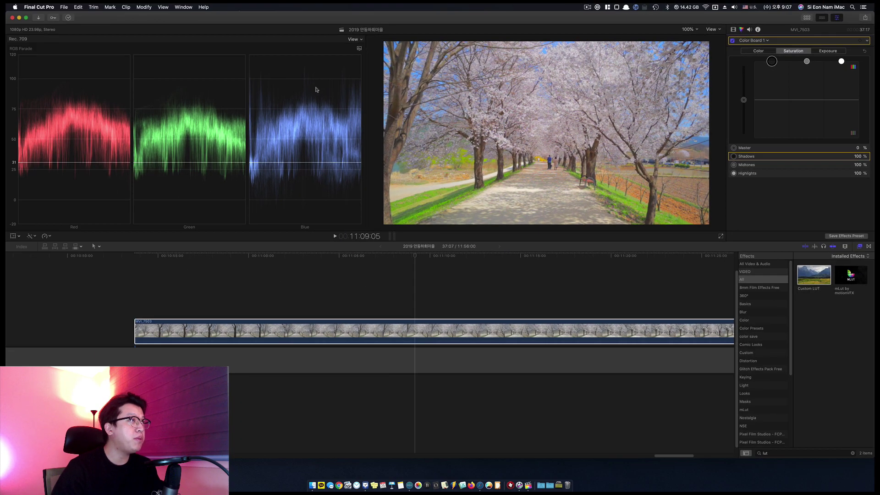
{"action": "left_click_drag", "start_coordinate": [772, 64], "coordinate": [772, 96]}
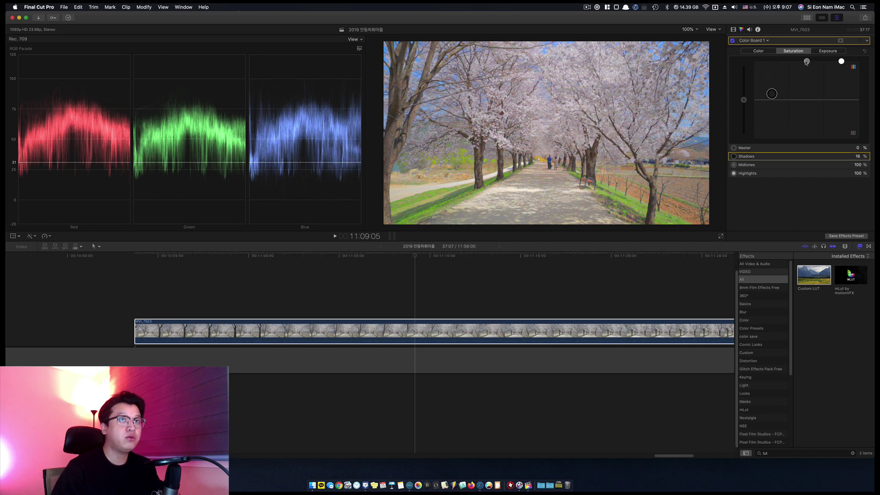
{"action": "left_click_drag", "start_coordinate": [806, 62], "coordinate": [807, 63]}
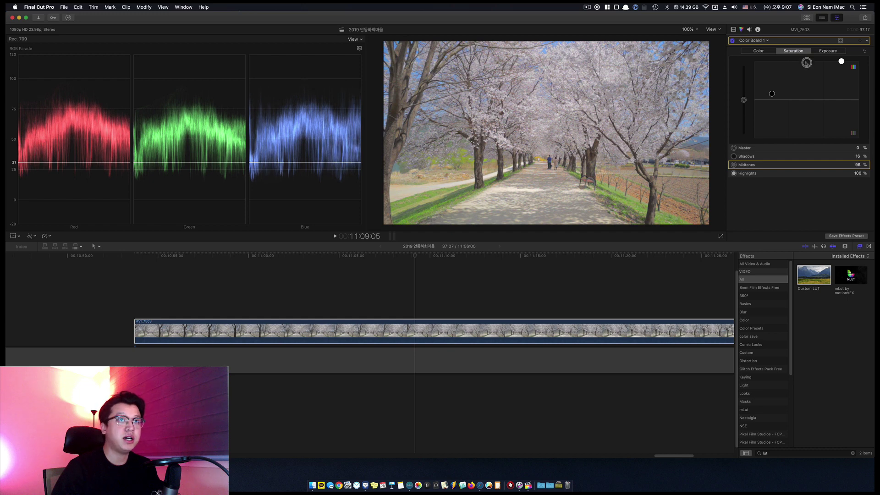
Keep Master saturation at 0% and raise the Exposure highlights to 19%.
{"action": "left_click_drag", "start_coordinate": [743, 100], "coordinate": [746, 125]}
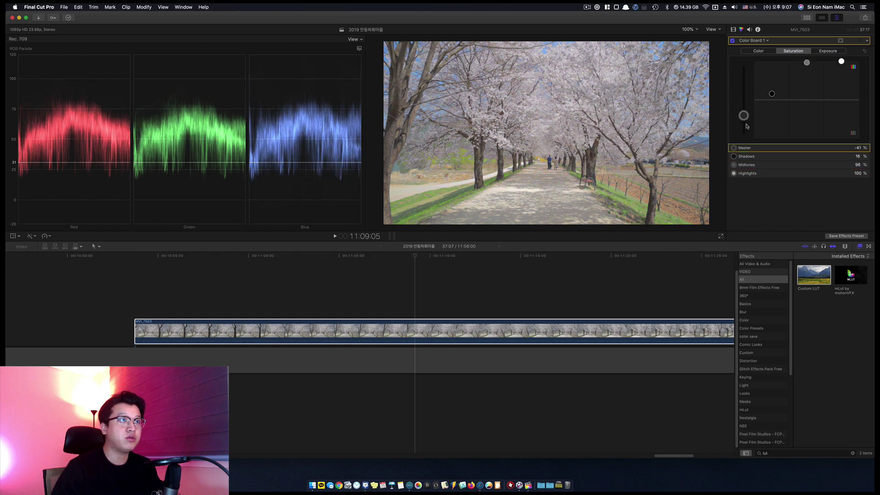
{"action": "key", "text": "super+z"}
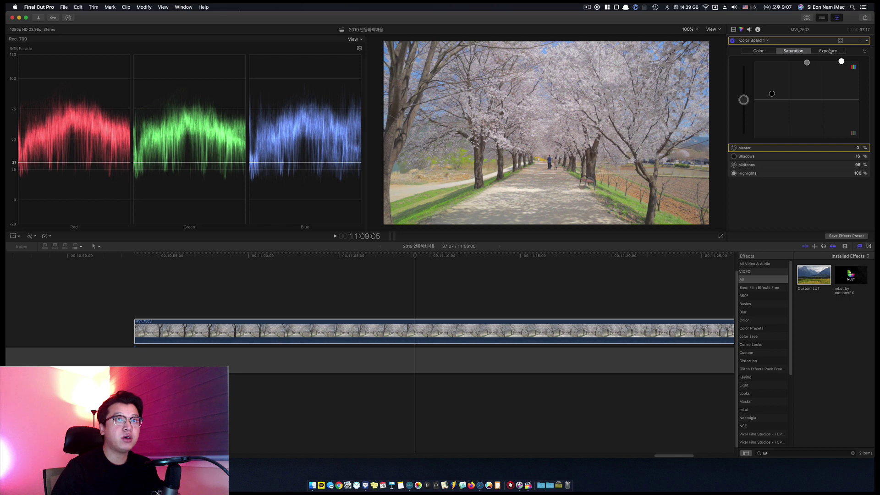
{"action": "left_click", "coordinate": [828, 52]}
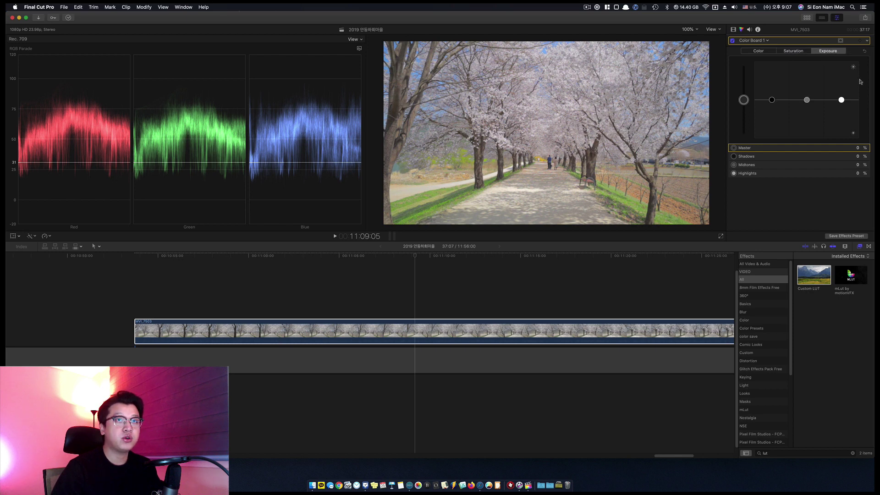
{"action": "left_click_drag", "start_coordinate": [842, 100], "coordinate": [842, 90]}
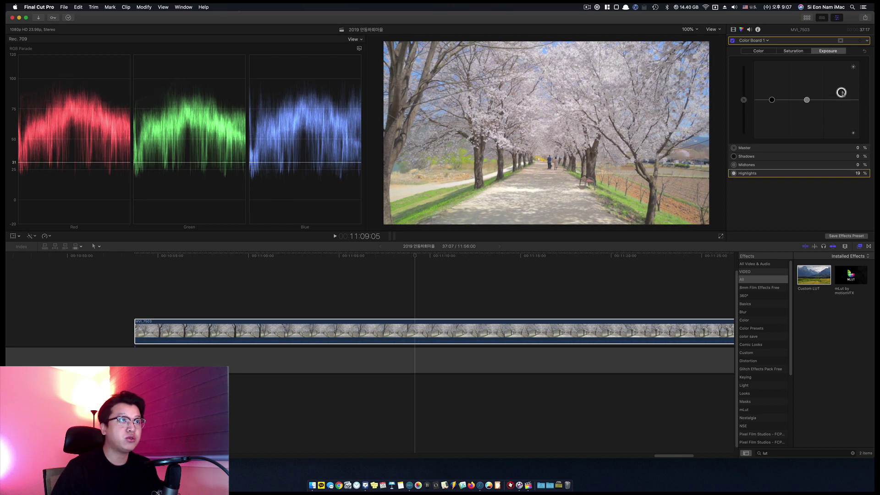
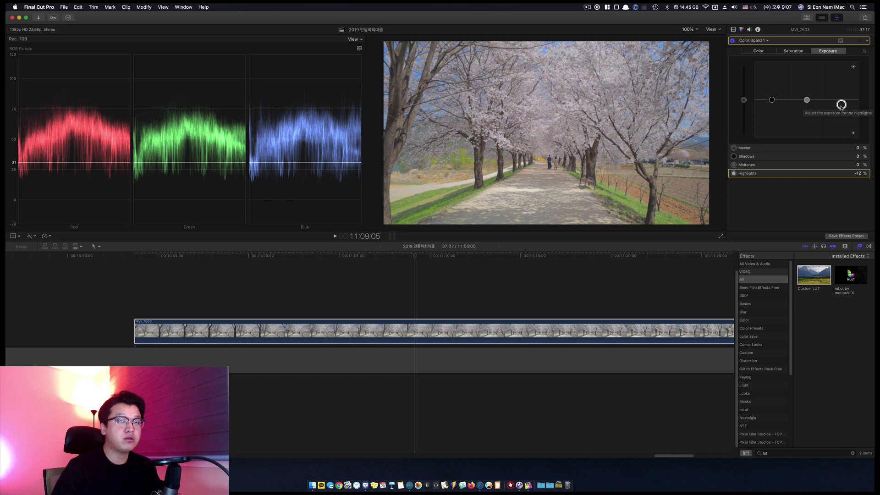
Set Color Board exposure to highlights 33% and midtones -49%, then select the Shadows puck.
{"action": "left_click_drag", "start_coordinate": [842, 105], "coordinate": [842, 98]}
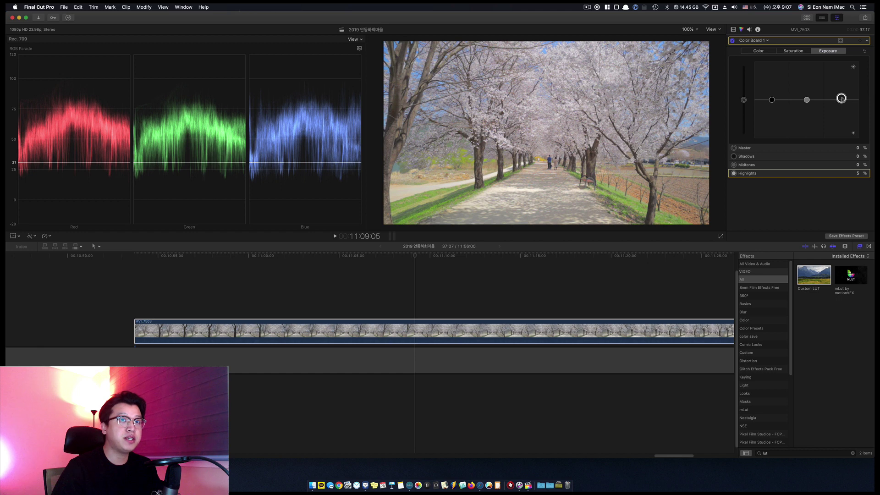
{"action": "left_click_drag", "start_coordinate": [842, 98], "coordinate": [841, 94]}
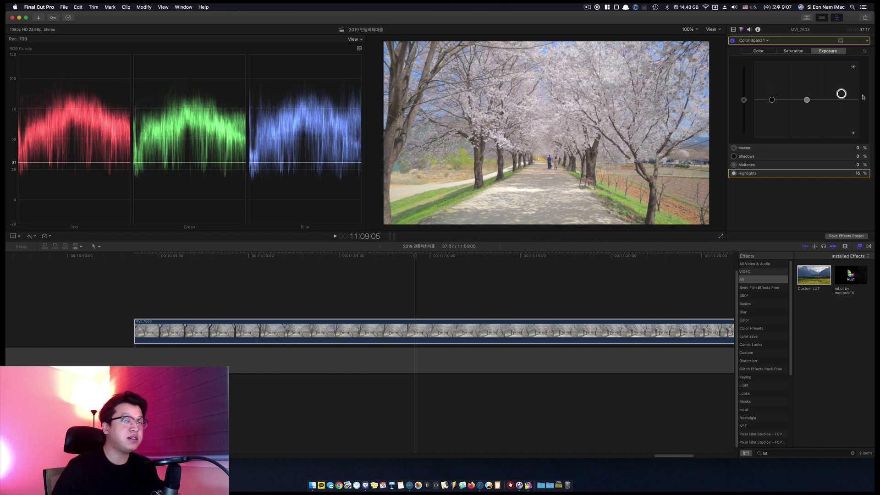
{"action": "left_click_drag", "start_coordinate": [848, 95], "coordinate": [846, 92]}
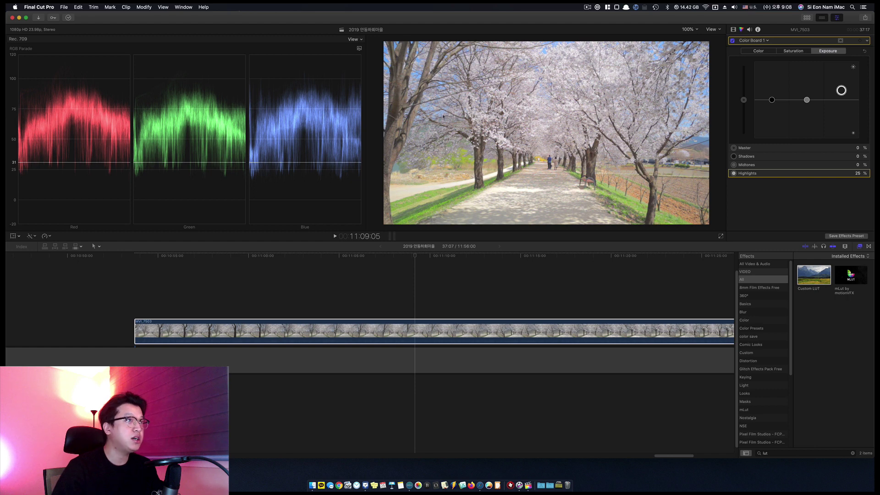
{"action": "left_click_drag", "start_coordinate": [807, 101], "coordinate": [807, 125]}
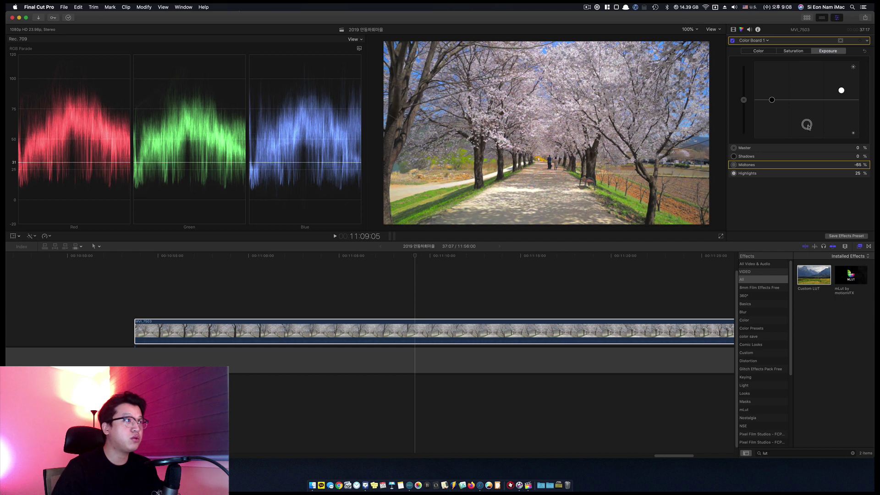
{"action": "left_click_drag", "start_coordinate": [842, 91], "coordinate": [841, 87]}
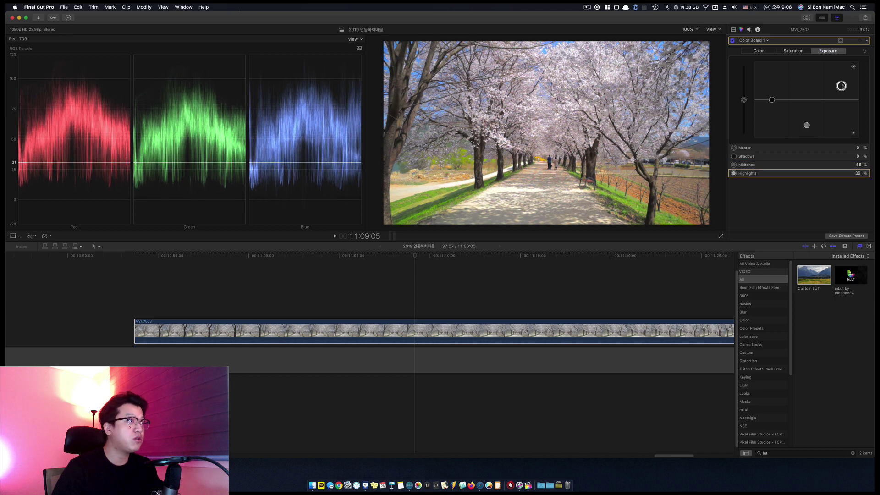
{"action": "left_click_drag", "start_coordinate": [807, 125], "coordinate": [807, 119]}
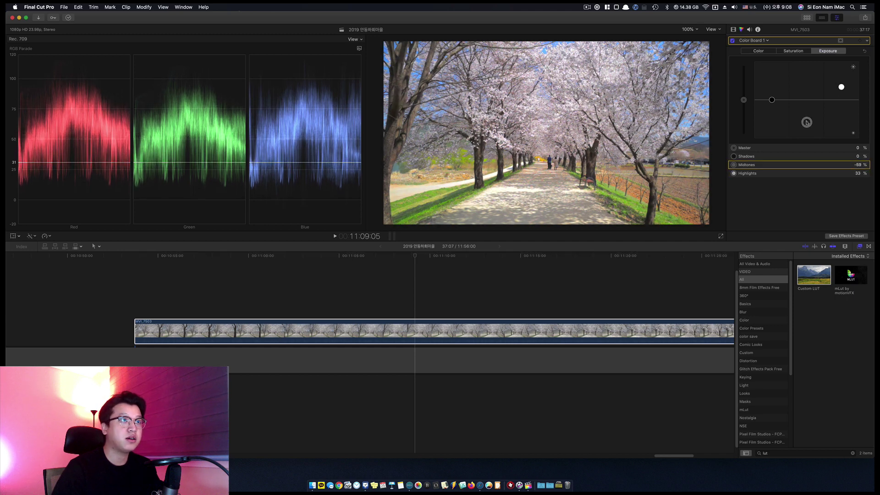
{"action": "left_click", "coordinate": [772, 100]}
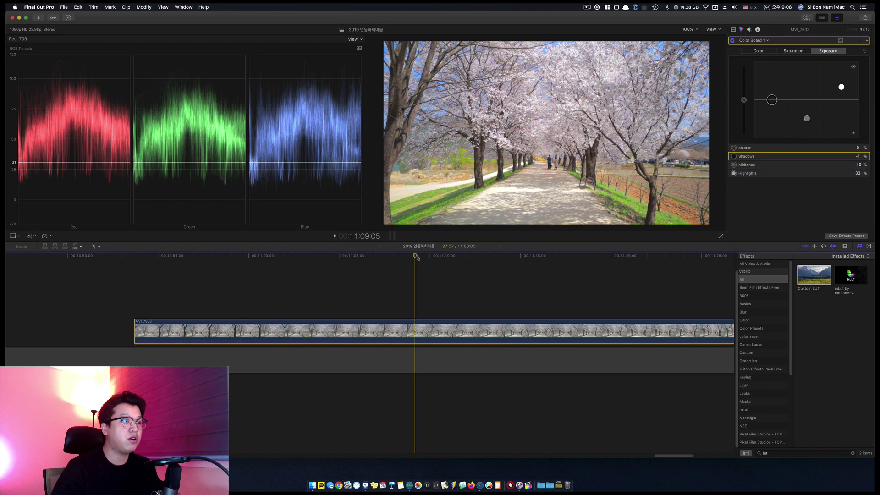
Toggle Color Board 1 off and back on to compare against the ungraded original.
{"action": "left_click", "coordinate": [515, 263]}
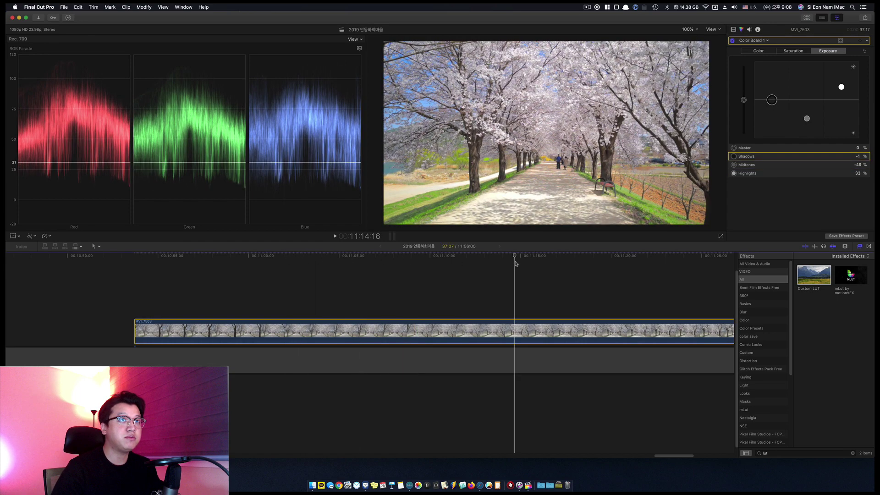
{"action": "left_click", "coordinate": [736, 42]}
{"action": "left_click", "coordinate": [733, 41]}
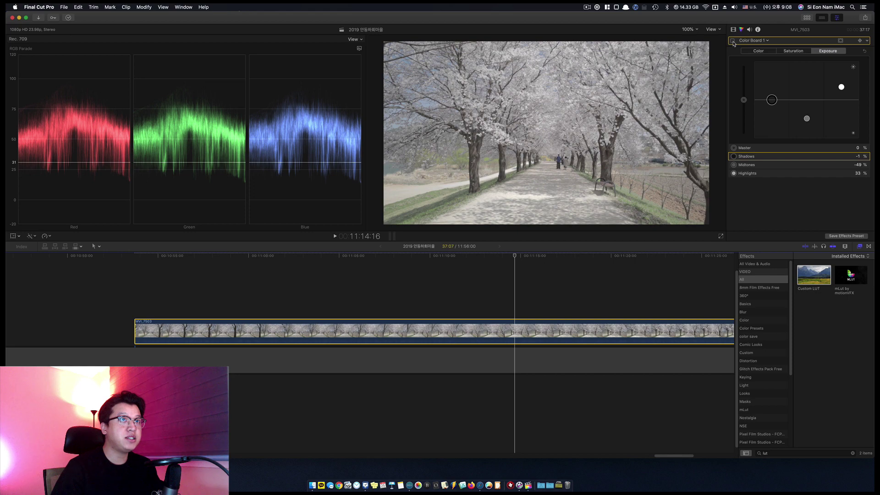
{"action": "left_click", "coordinate": [733, 41]}
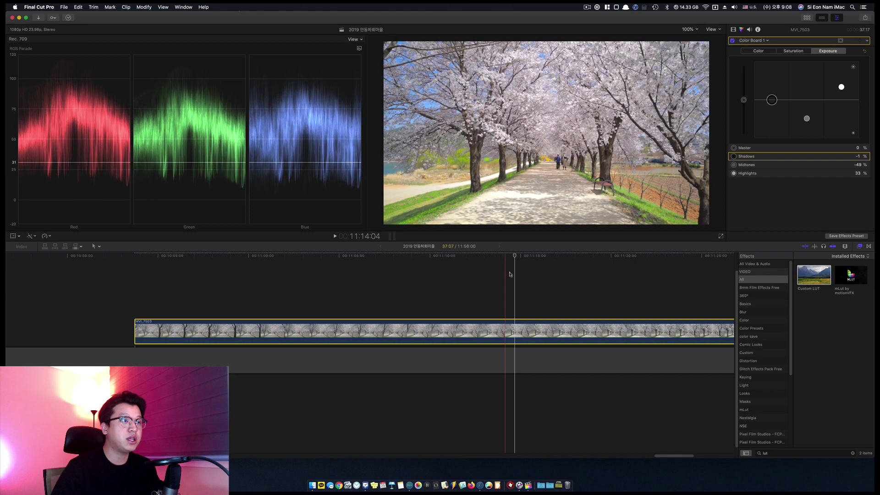
Scrub the playhead to 11:10:10 and show the Color Board's Color pane.
{"action": "left_click_drag", "start_coordinate": [516, 257], "coordinate": [362, 271]}
{"action": "left_click", "coordinate": [536, 275]}
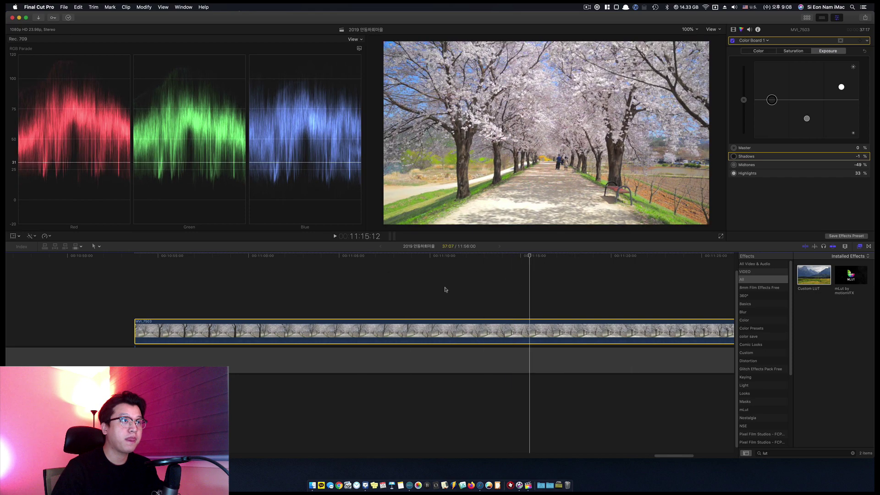
{"action": "left_click", "coordinate": [232, 289]}
{"action": "left_click", "coordinate": [437, 288]}
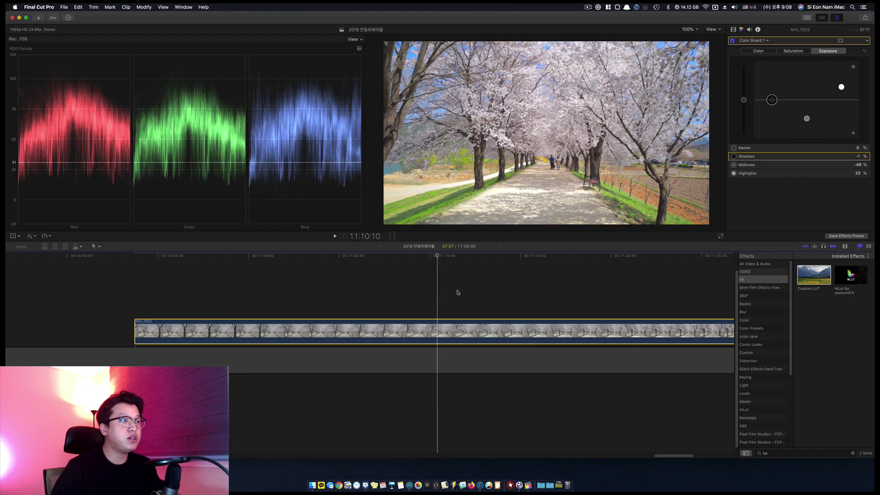
{"action": "left_click", "coordinate": [764, 52]}
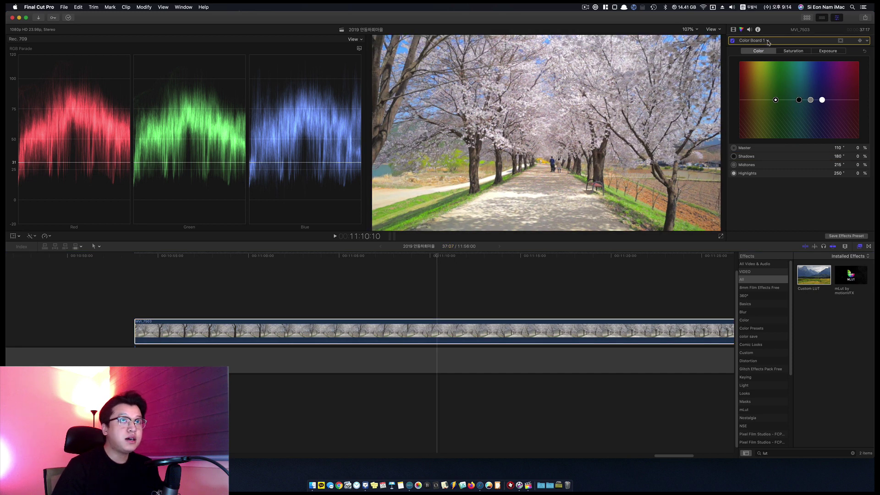
Add a Hue/Saturation Curves correction from the Color Board 1 corrections menu.
{"action": "left_click", "coordinate": [768, 41]}
{"action": "left_click", "coordinate": [765, 105]}
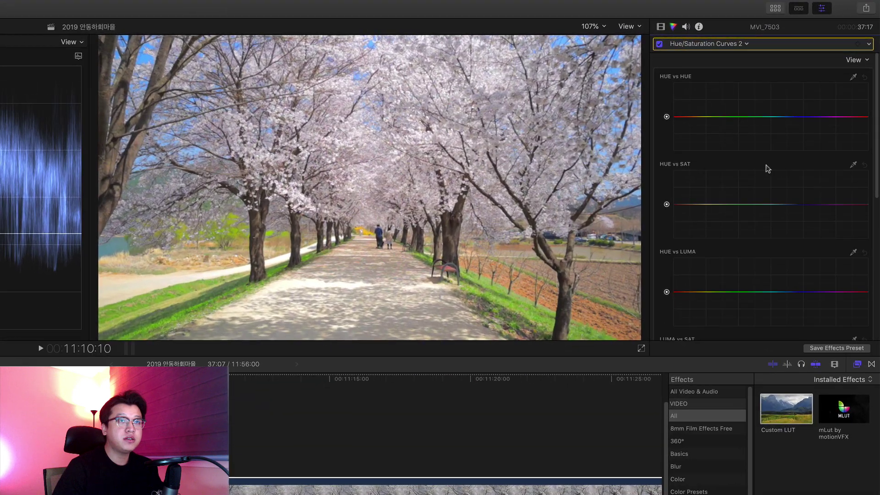
Sample the green grass on the HUE vs SAT curve and lower its saturation.
{"action": "left_click", "coordinate": [854, 166]}
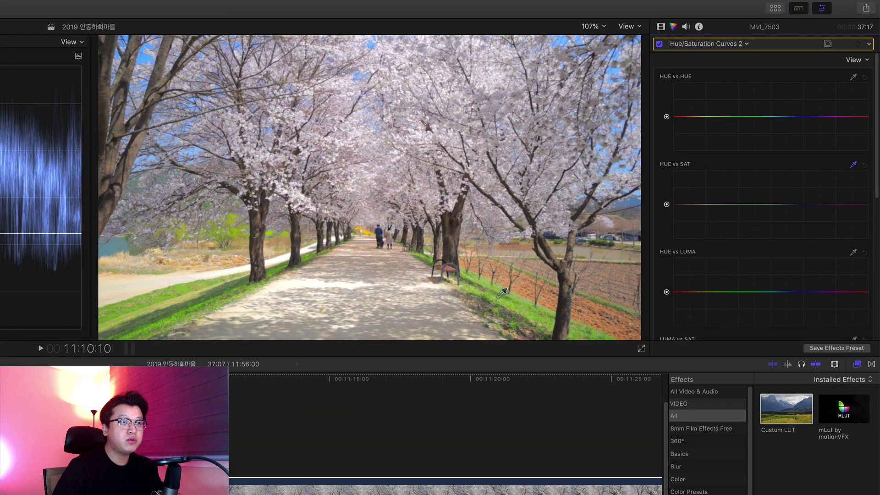
{"action": "left_click", "coordinate": [498, 297]}
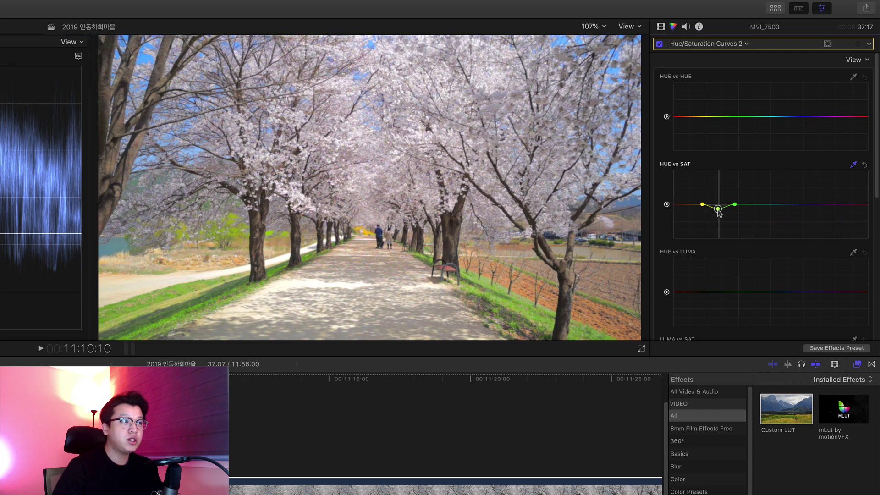
{"action": "mouse_move", "coordinate": [719, 204]}
{"action": "left_mouse_down"}
{"action": "mouse_move", "coordinate": [720, 251]}
{"action": "mouse_move", "coordinate": [722, 223]}
{"action": "left_mouse_up"}
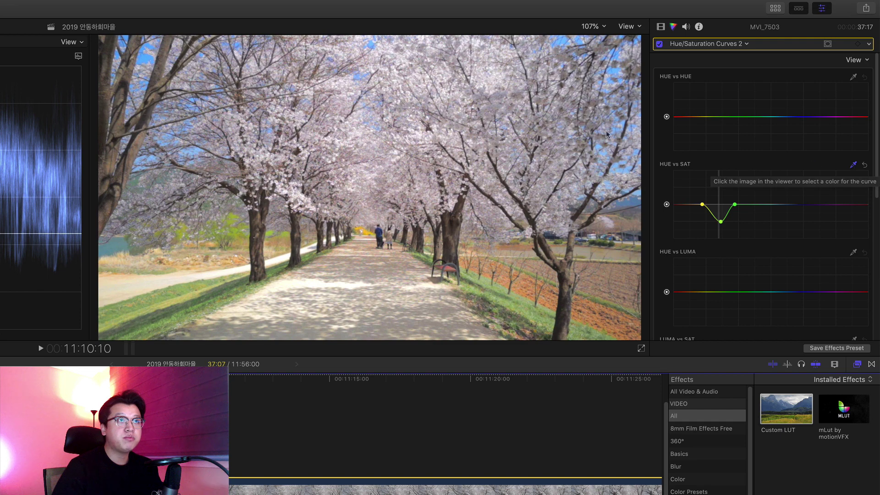
Sample the blue sky and raise the cyan-blue saturation on the HUE vs SAT curve.
{"action": "left_click", "coordinate": [565, 37]}
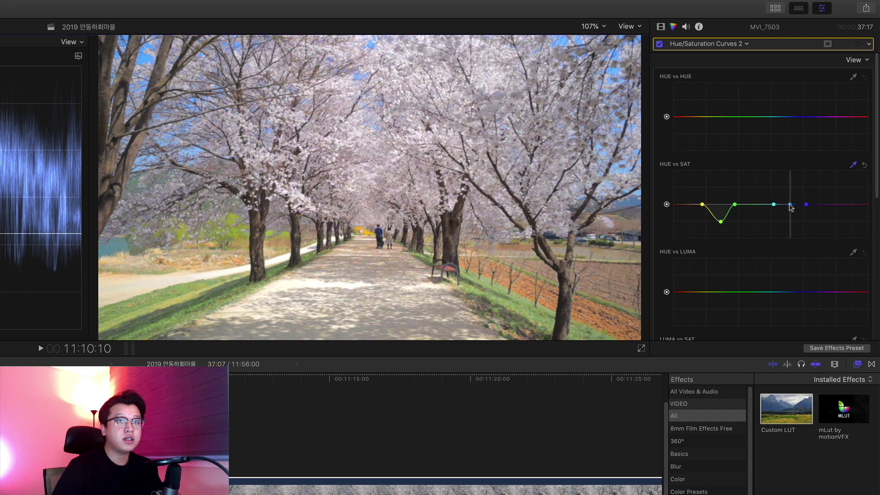
{"action": "left_click_drag", "start_coordinate": [791, 204], "coordinate": [793, 182]}
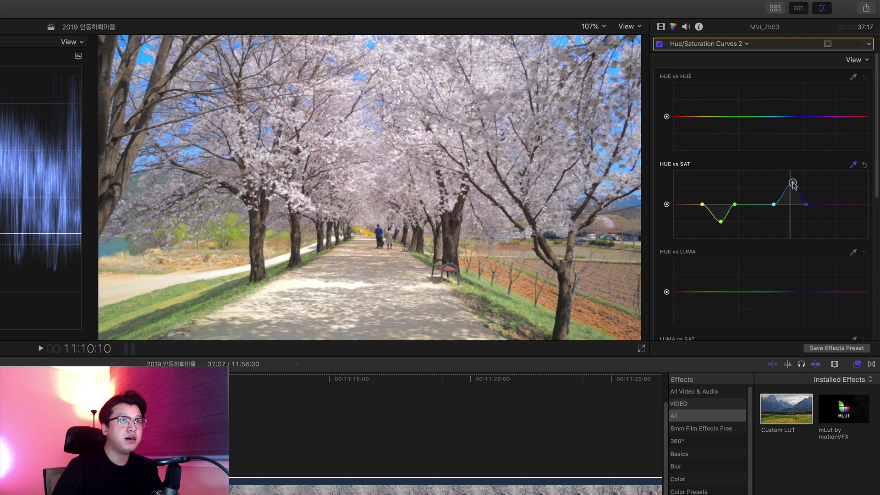
{"action": "left_click_drag", "start_coordinate": [774, 204], "coordinate": [774, 186]}
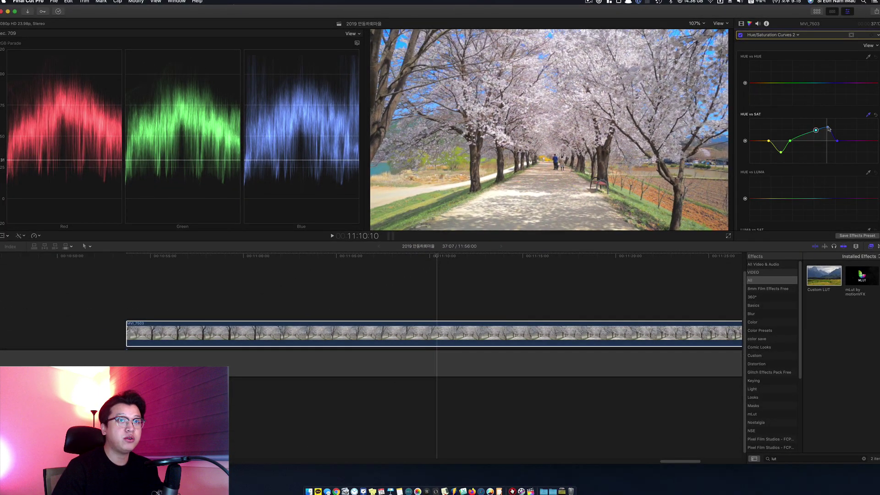
Bring the cyan saturation point nearly flat, then sample the pink blossoms and peak their saturation.
{"action": "mouse_move", "coordinate": [816, 131]}
{"action": "left_mouse_down"}
{"action": "mouse_move", "coordinate": [817, 140]}
{"action": "mouse_move", "coordinate": [829, 141]}
{"action": "left_mouse_up"}
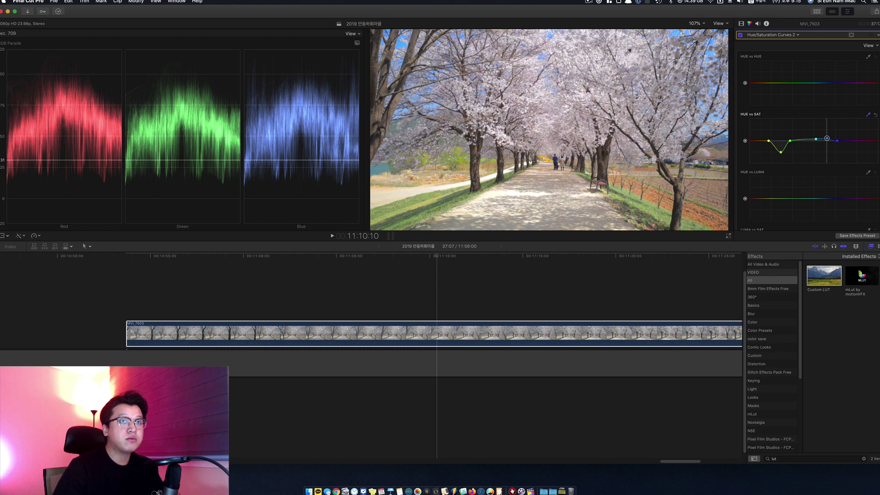
{"action": "left_click", "coordinate": [628, 51]}
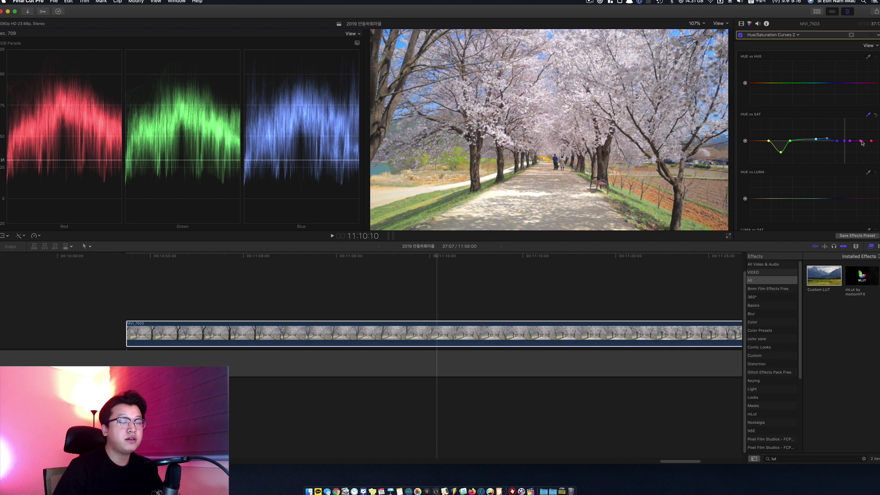
{"action": "left_click_drag", "start_coordinate": [862, 143], "coordinate": [860, 132]}
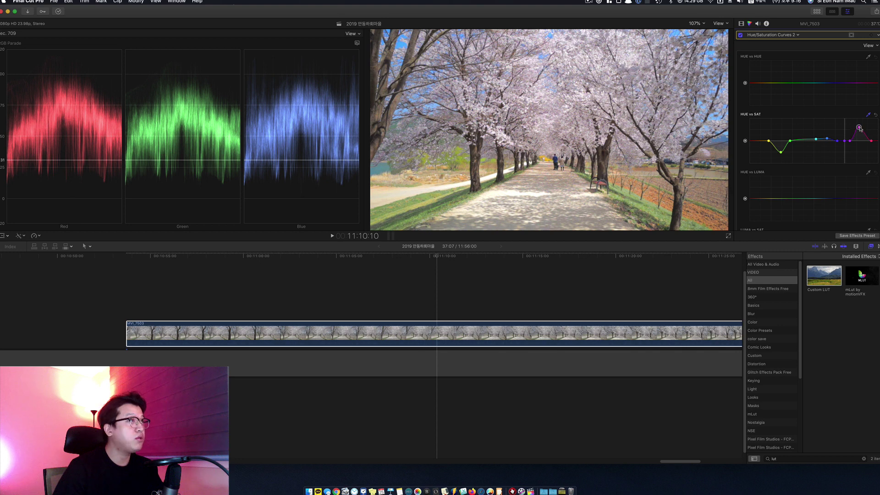
{"action": "mouse_move", "coordinate": [861, 129]}
{"action": "left_mouse_down"}
{"action": "mouse_move", "coordinate": [860, 148]}
{"action": "mouse_move", "coordinate": [860, 121]}
{"action": "mouse_move", "coordinate": [852, 124]}
{"action": "left_mouse_up"}
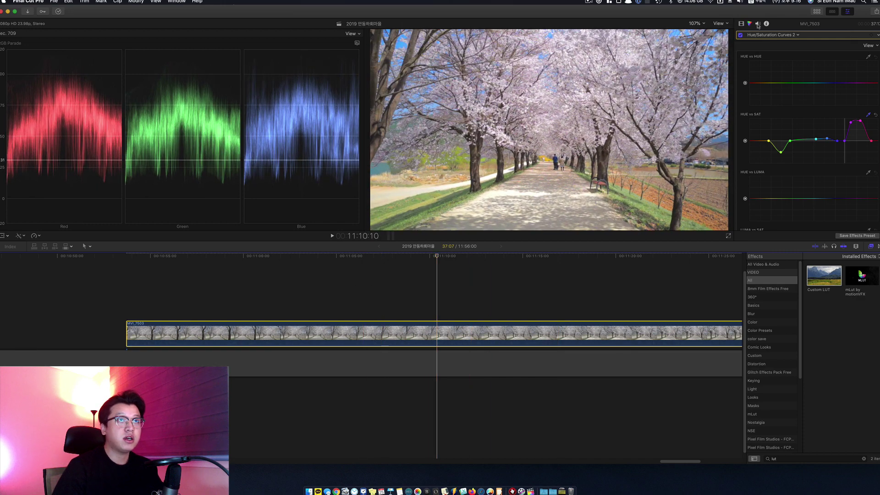
Switch to Color Board 1 and nudge the highlights tint slightly toward 252°.
{"action": "left_click", "coordinate": [798, 34]}
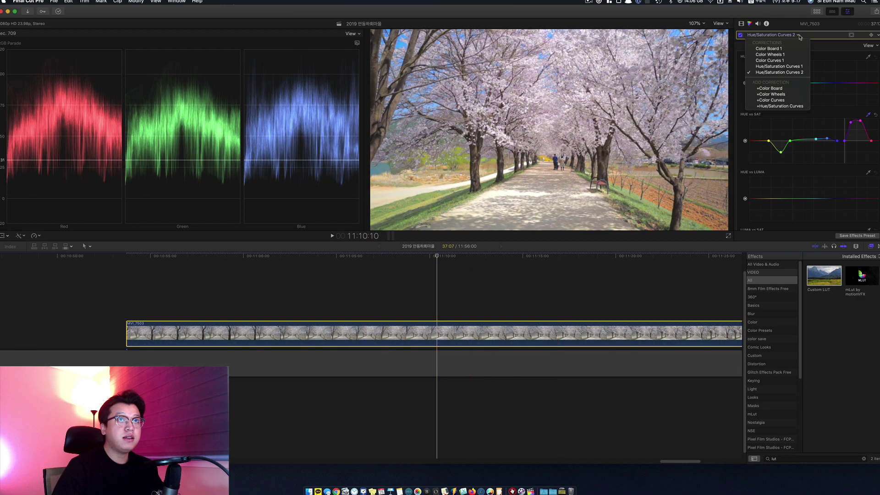
{"action": "left_click", "coordinate": [792, 50]}
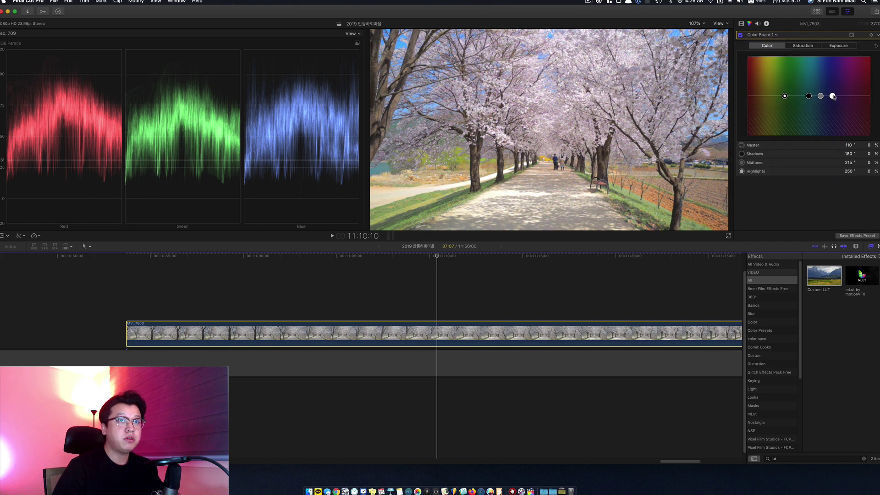
{"action": "left_click_drag", "start_coordinate": [833, 97], "coordinate": [833, 98]}
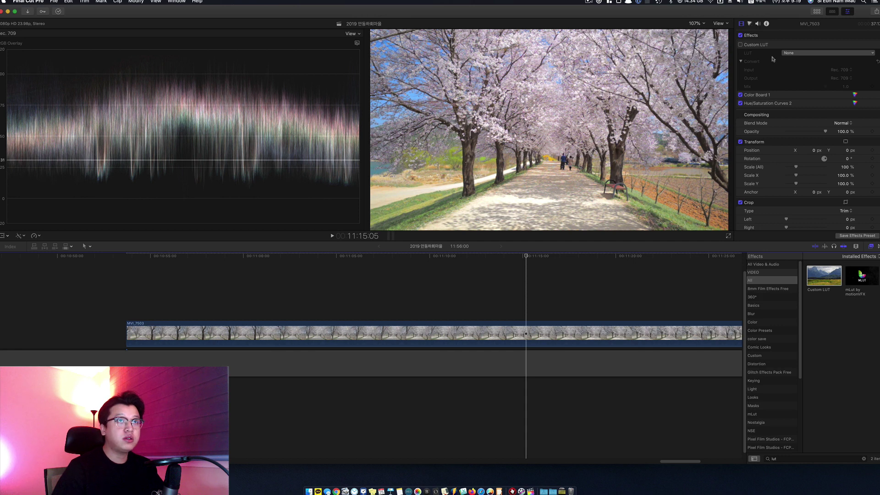
Enable Custom LUT and try the cherry3 LUT with its mix turned down.
{"action": "left_click", "coordinate": [741, 44]}
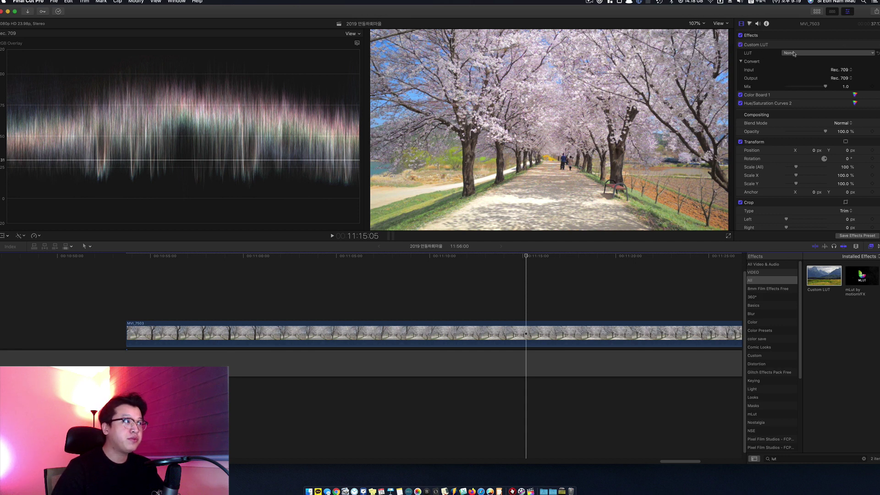
{"action": "left_click", "coordinate": [794, 54]}
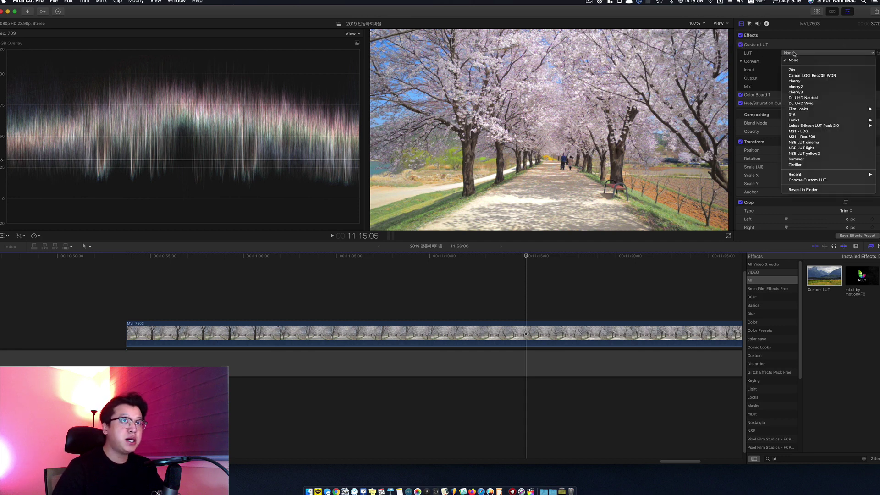
{"action": "left_click", "coordinate": [804, 94]}
{"action": "left_click_drag", "start_coordinate": [825, 86], "coordinate": [793, 87]}
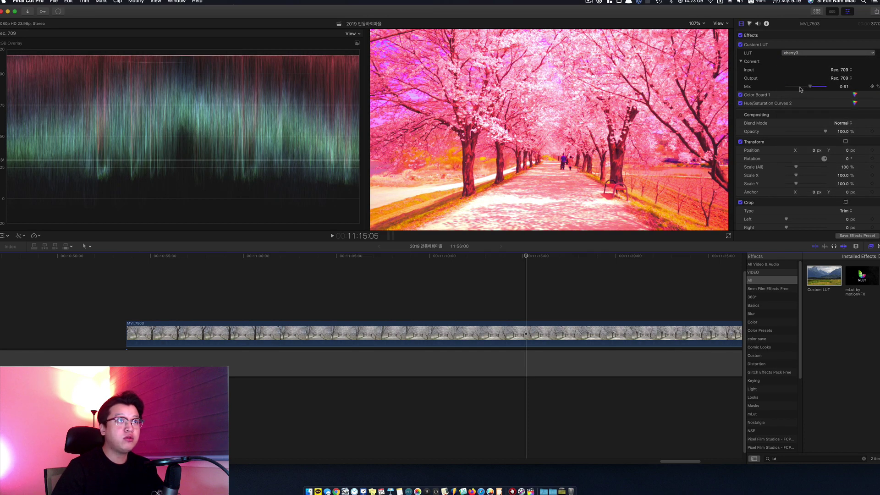
Switch the LUT to NSE LUT light and raise the Mix to 0.78.
{"action": "left_click", "coordinate": [798, 53]}
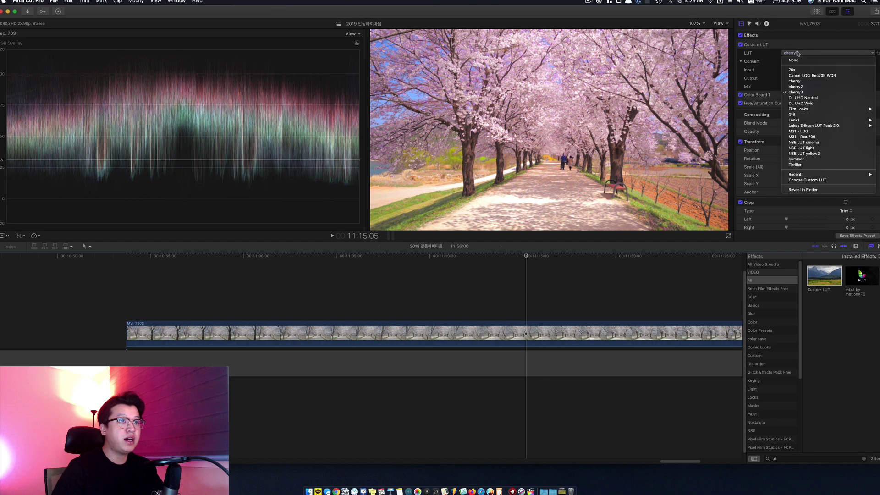
{"action": "left_click", "coordinate": [820, 148]}
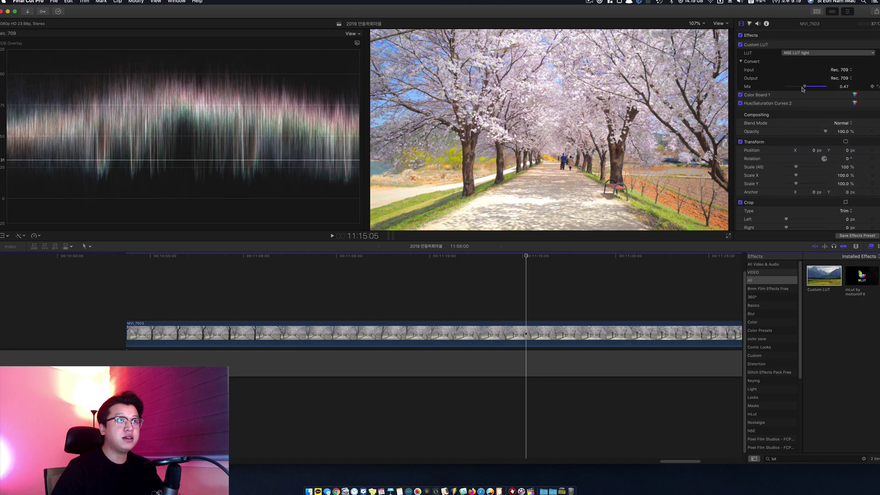
{"action": "left_click_drag", "start_coordinate": [792, 86], "coordinate": [817, 87]}
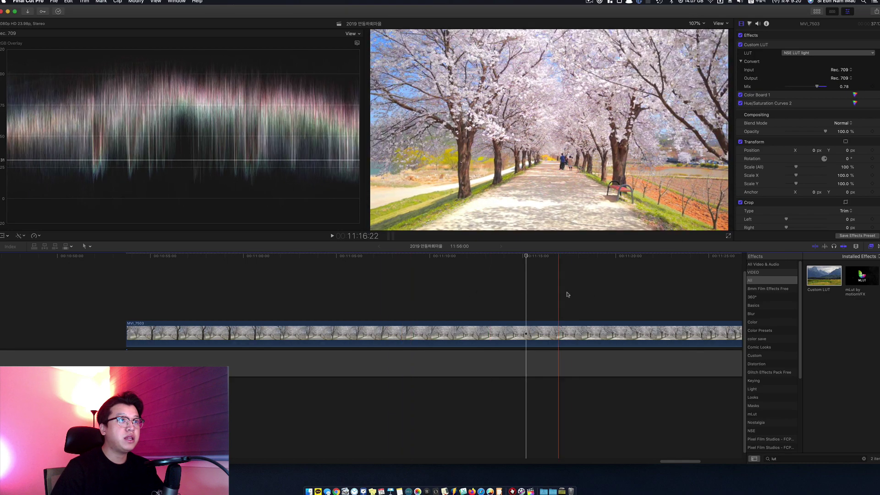
{"action": "scroll", "coordinate": [578, 298], "scroll_direction": "right", "scroll_amount": 5}
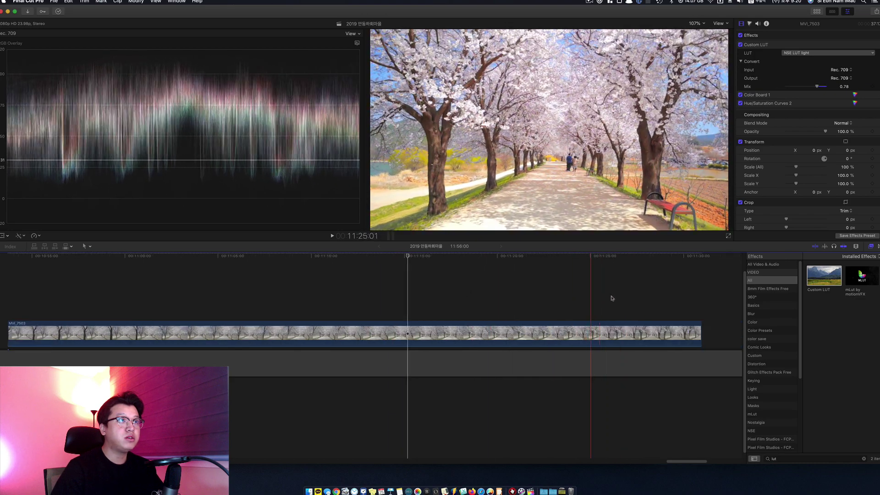